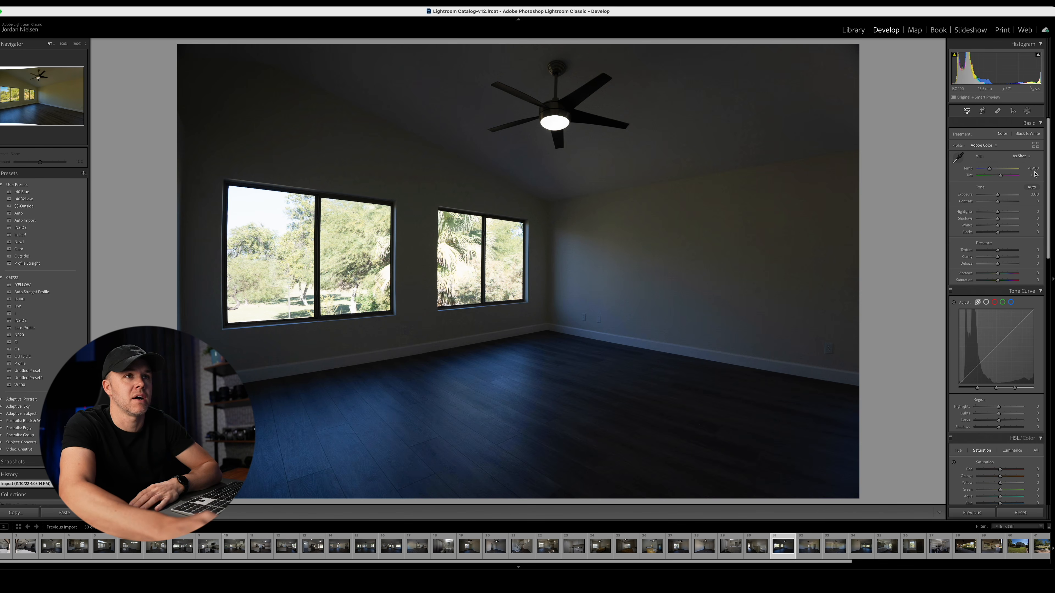
# - Auto-tone the dark two-window room photo, set Exposure to +2.10, Highlights to −100 and Whites to −77, and warm its color temperature
pyautogui.click(1033, 187)
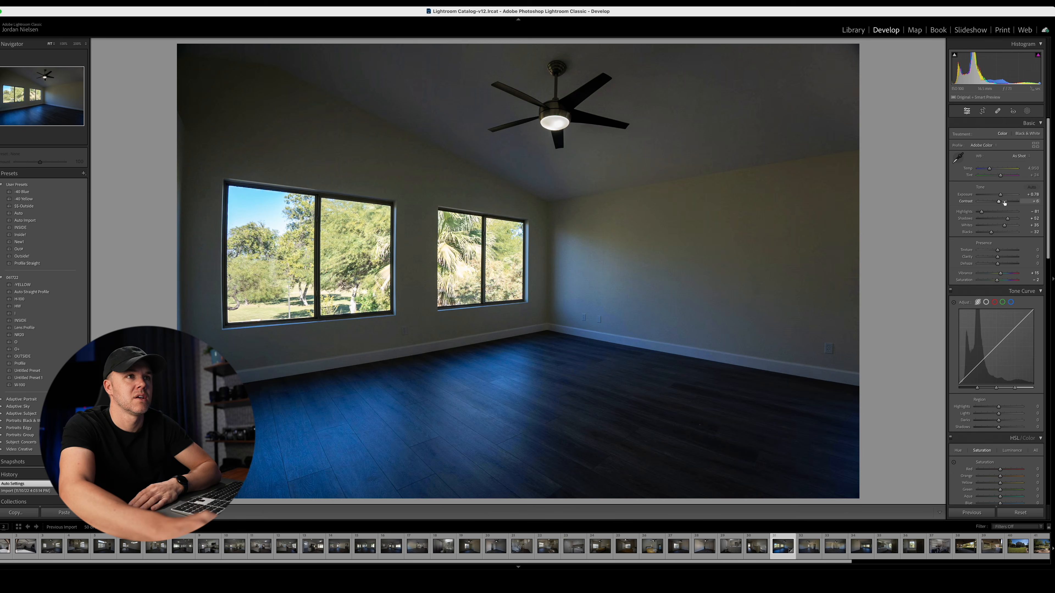
pyautogui.moveTo(1000, 194); pyautogui.dragTo(1006, 195)
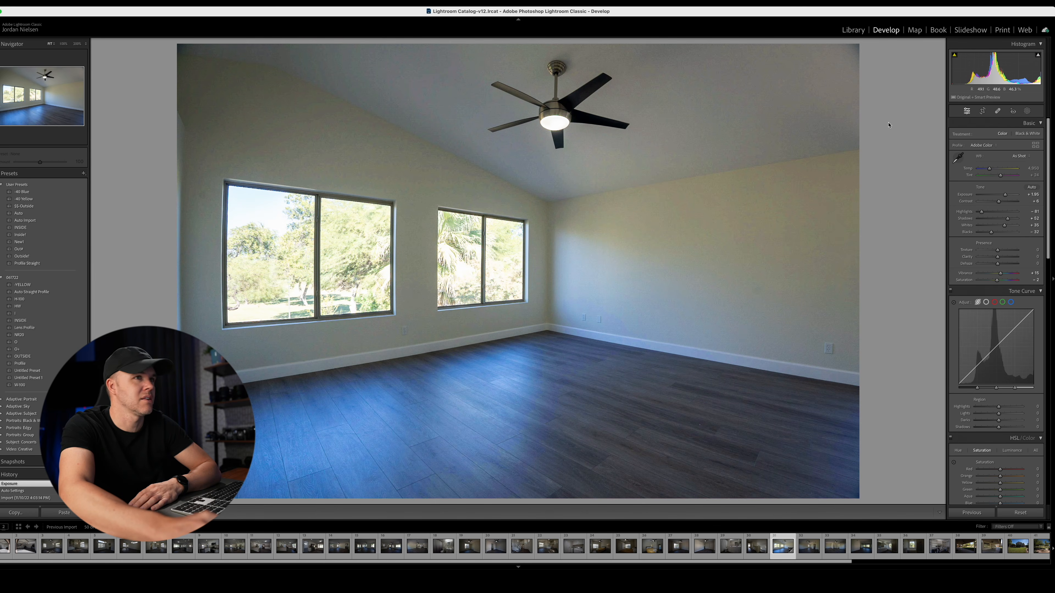
pyautogui.moveTo(981, 211)
pyautogui.mouseDown()
pyautogui.moveTo(1007, 195)
pyautogui.moveTo(983, 226)
pyautogui.mouseUp()
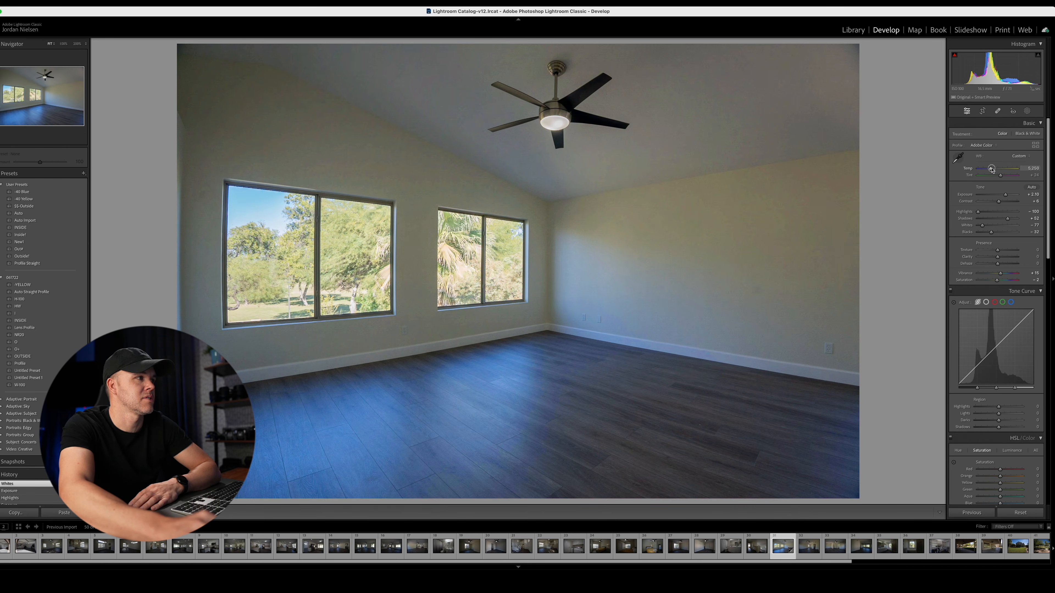
pyautogui.moveTo(992, 169); pyautogui.dragTo(994, 168)
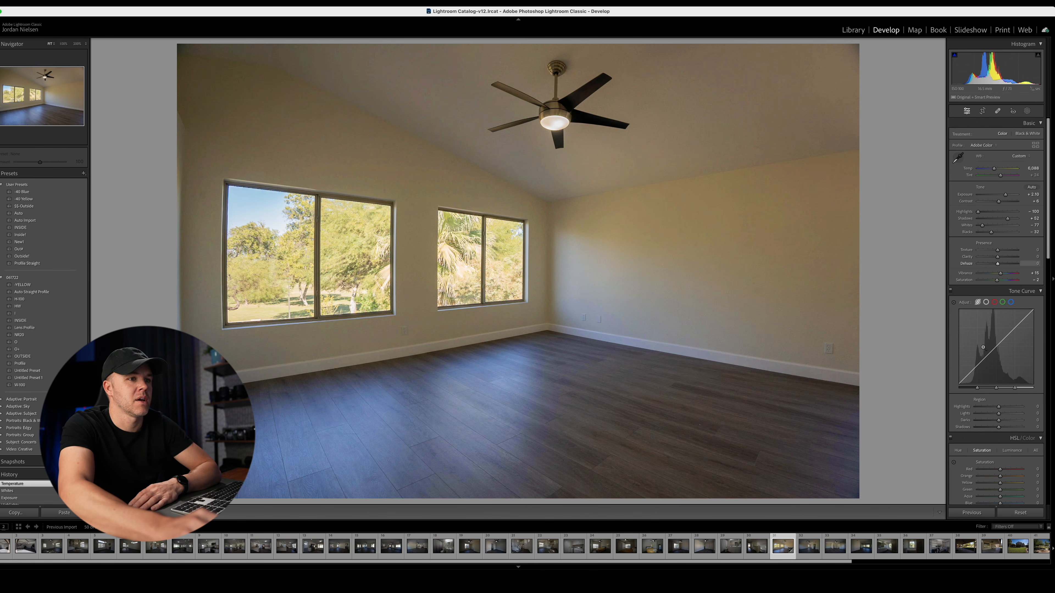
# - Reduce the wall's color cast with targeted saturation, bringing yellow to −44 and orange slightly down, and raise Exposure to +2.50
pyautogui.click(954, 462)
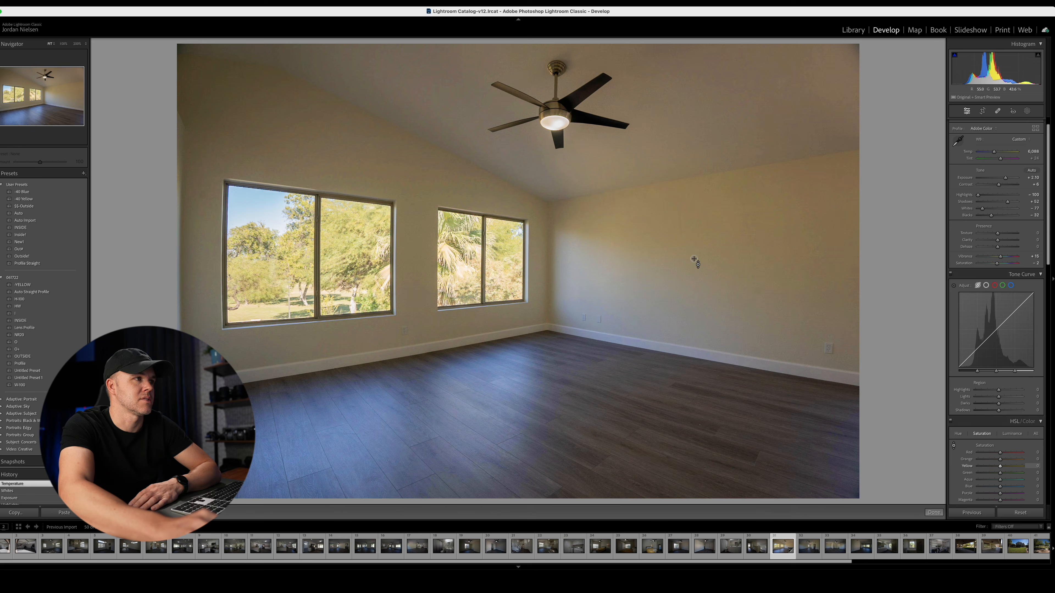
pyautogui.moveTo(693, 262)
pyautogui.mouseDown()
pyautogui.moveTo(697, 287)
pyautogui.moveTo(701, 272)
pyautogui.mouseUp()
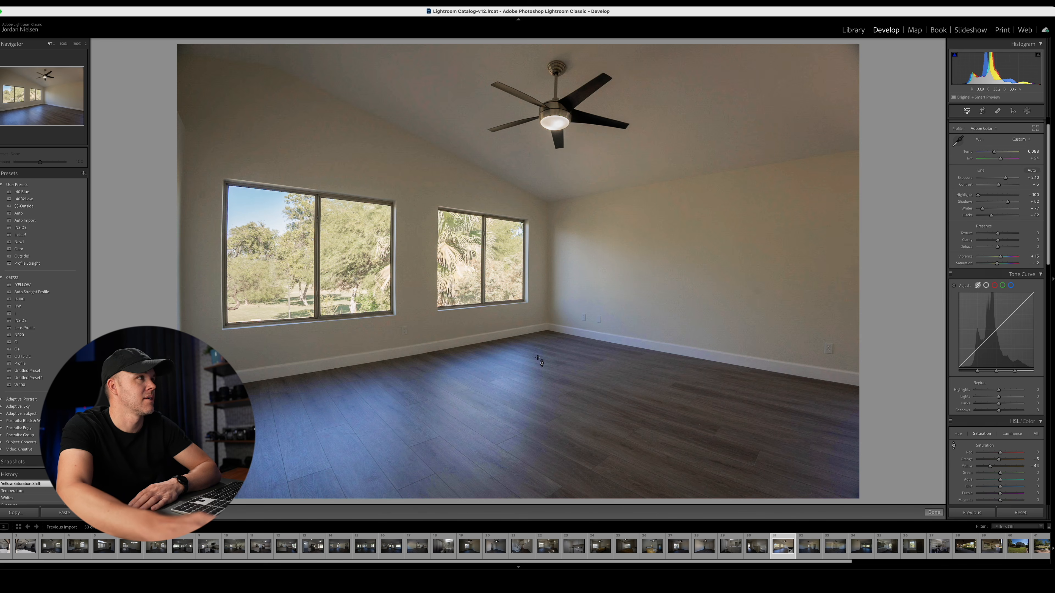
pyautogui.moveTo(1009, 179); pyautogui.dragTo(1007, 177)
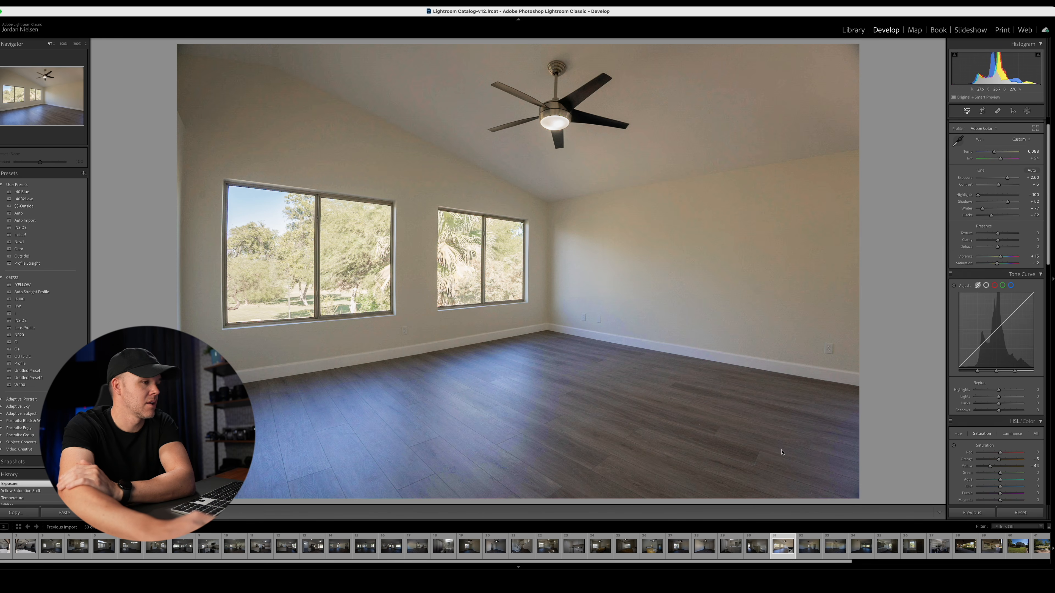
# - Open the front exterior photo of the house, auto-tone it, and set Highlights to −100, Shadows to +87 and Exposure to +1.20
pyautogui.moveTo(717, 562)
pyautogui.mouseDown()
pyautogui.moveTo(733, 559)
pyautogui.moveTo(716, 559)
pyautogui.mouseUp()
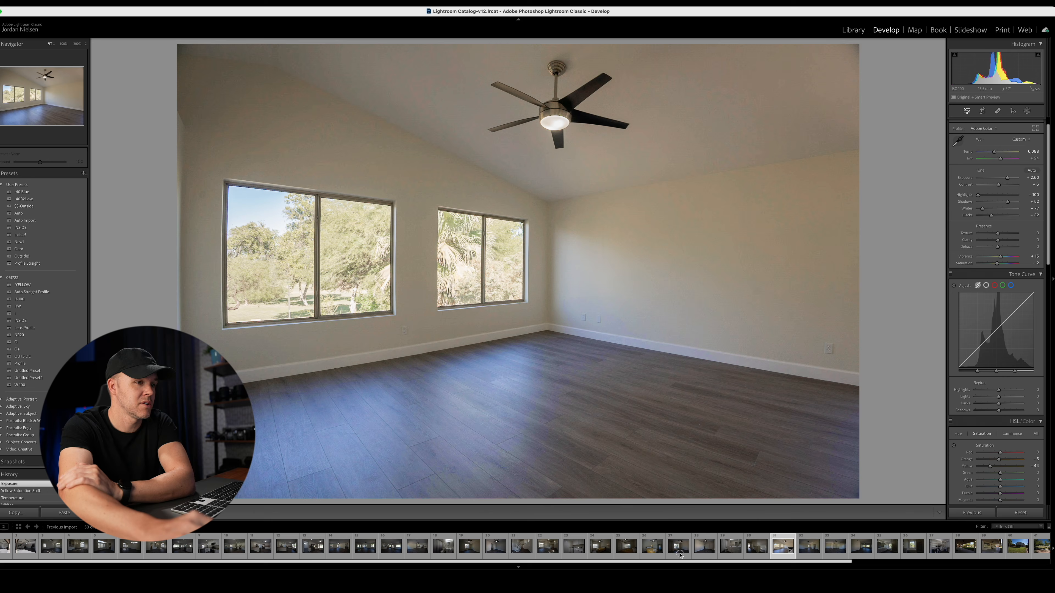
pyautogui.hscroll(5, 680, 555)
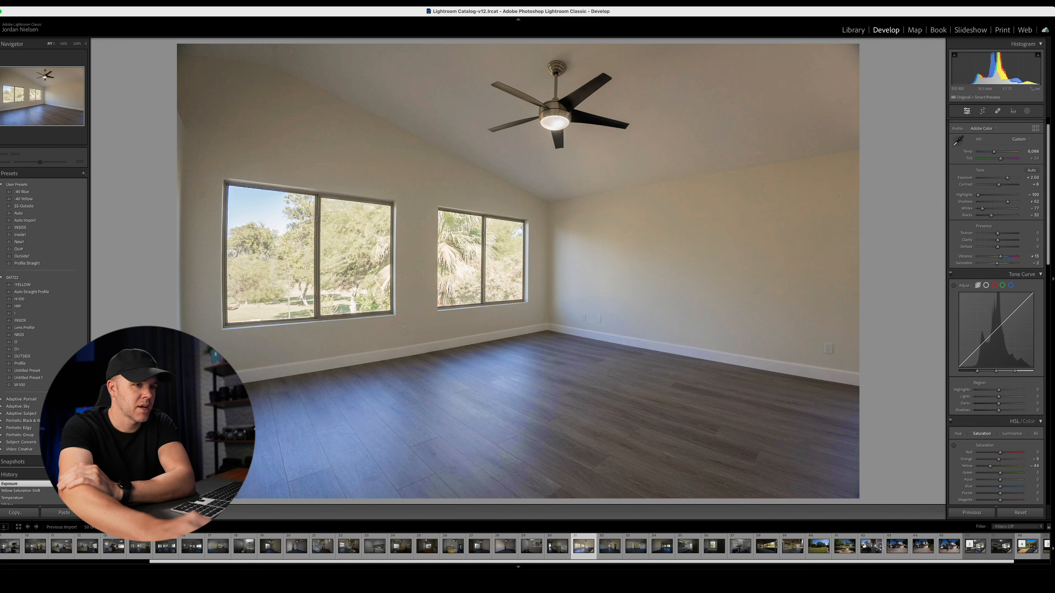
pyautogui.click(899, 539)
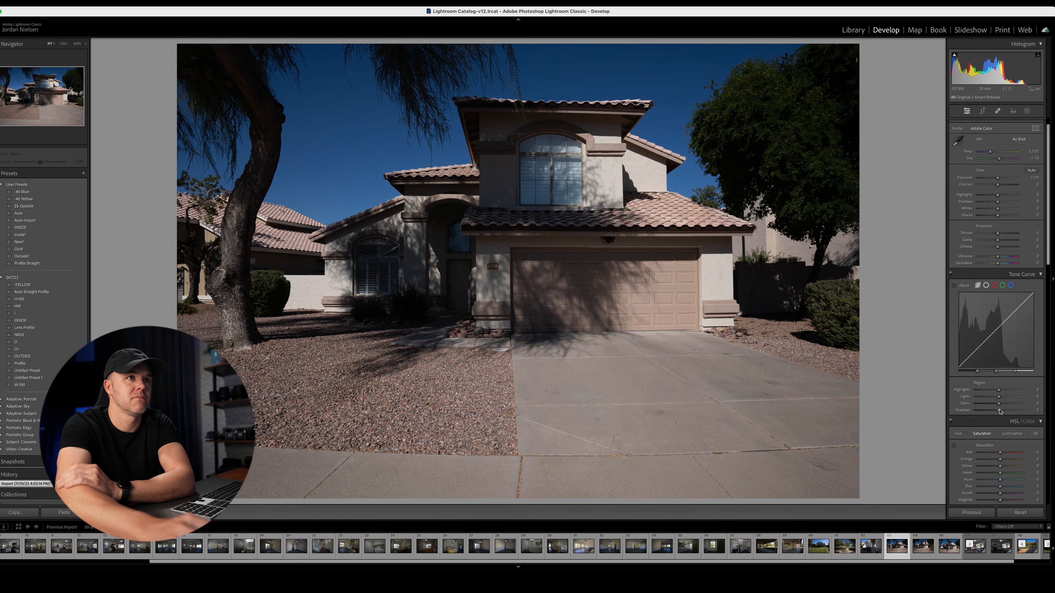
pyautogui.click(1032, 171)
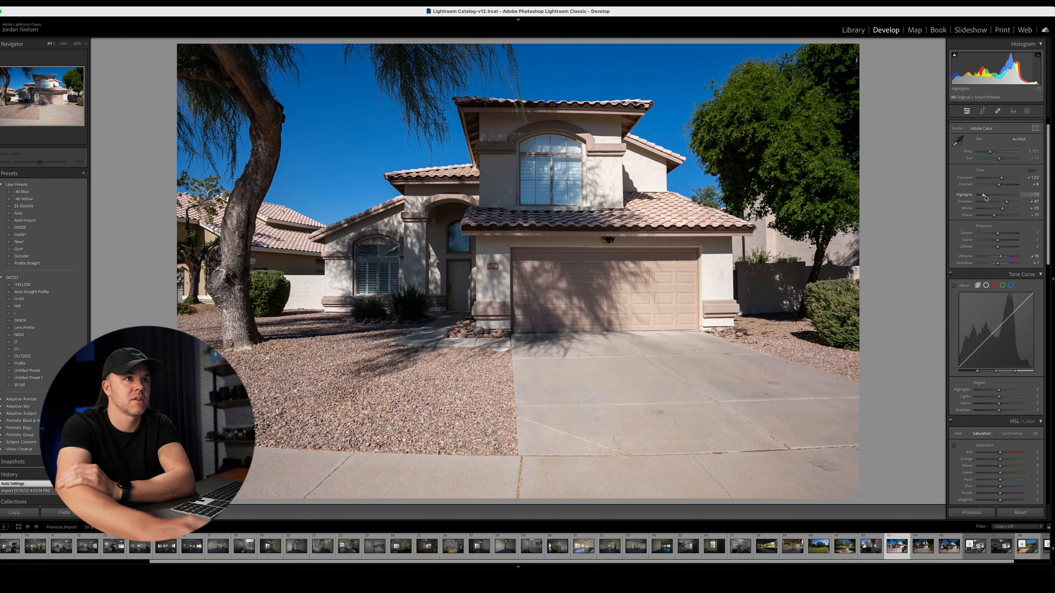
pyautogui.moveTo(983, 195); pyautogui.dragTo(1014, 202)
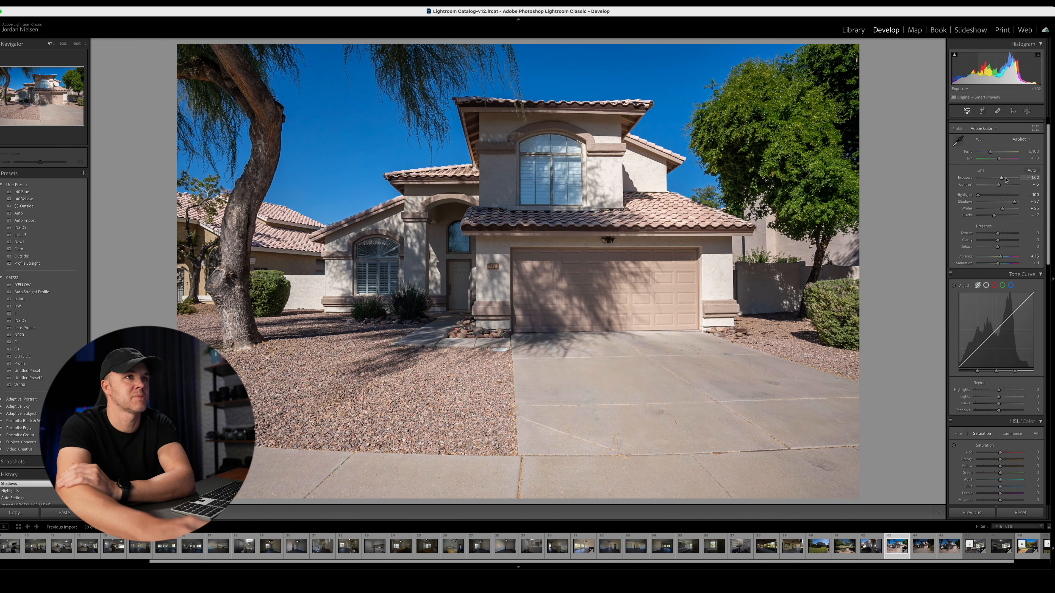
pyautogui.moveTo(1001, 179); pyautogui.dragTo(1001, 178)
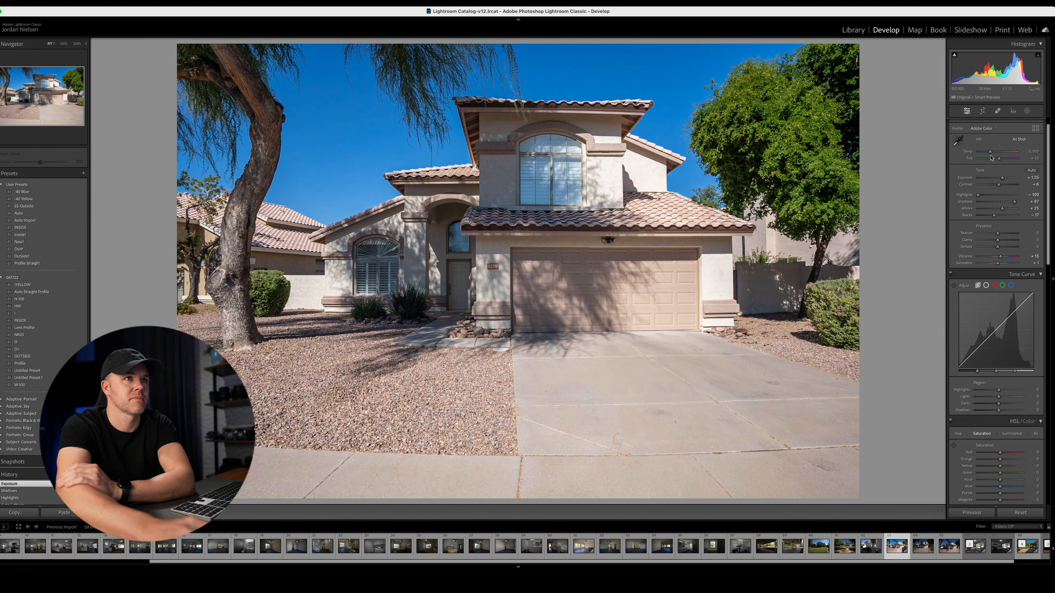
# - Warm the exterior photo slightly and set Blacks to +7, Contrast to +33 and Whites to −73
pyautogui.moveTo(990, 152); pyautogui.dragTo(991, 152)
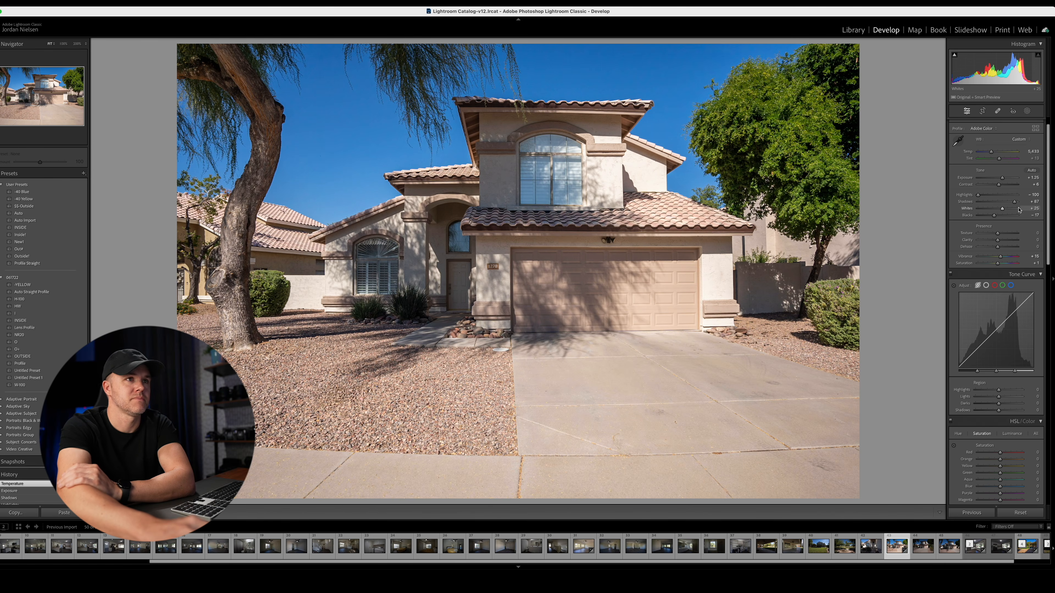
pyautogui.moveTo(994, 216); pyautogui.dragTo(1000, 215)
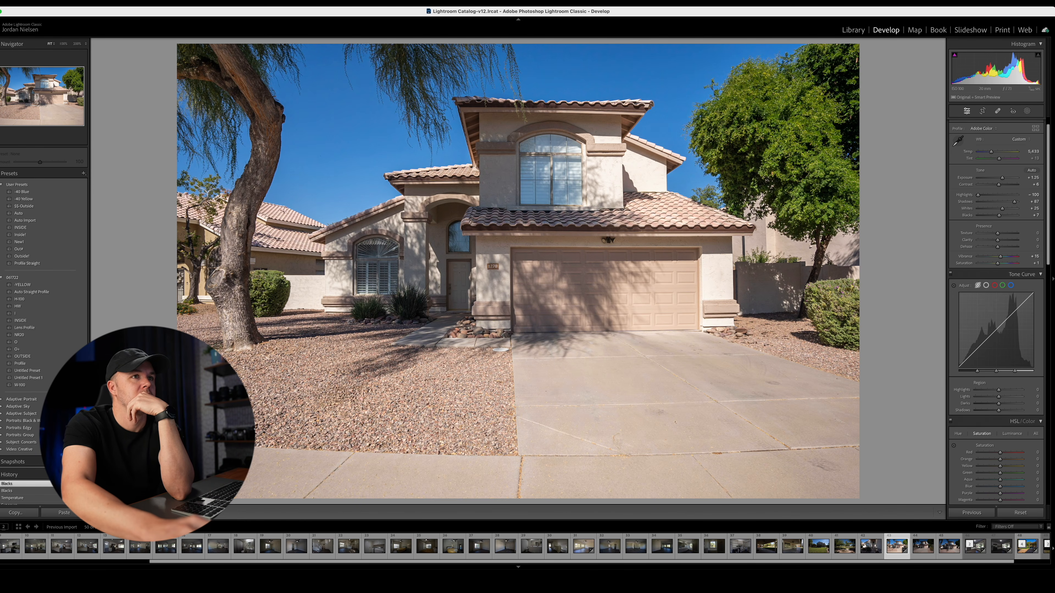
pyautogui.moveTo(999, 184); pyautogui.dragTo(983, 208)
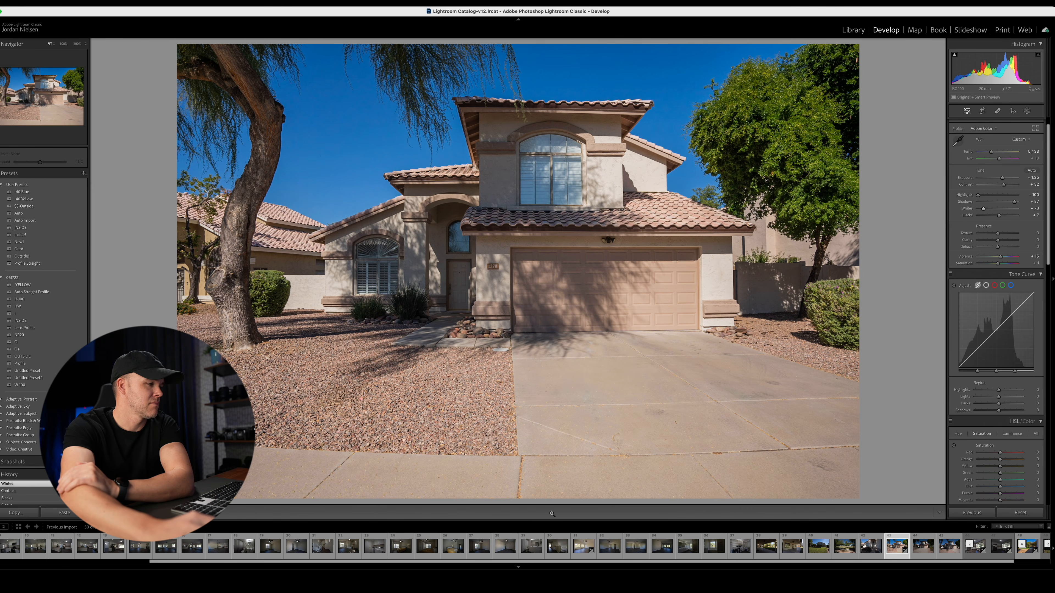
# - Open the dark room photo with the arched window, auto-tone it, and set Exposure to +2.00 and Temp to 5,682
pyautogui.click(479, 546)
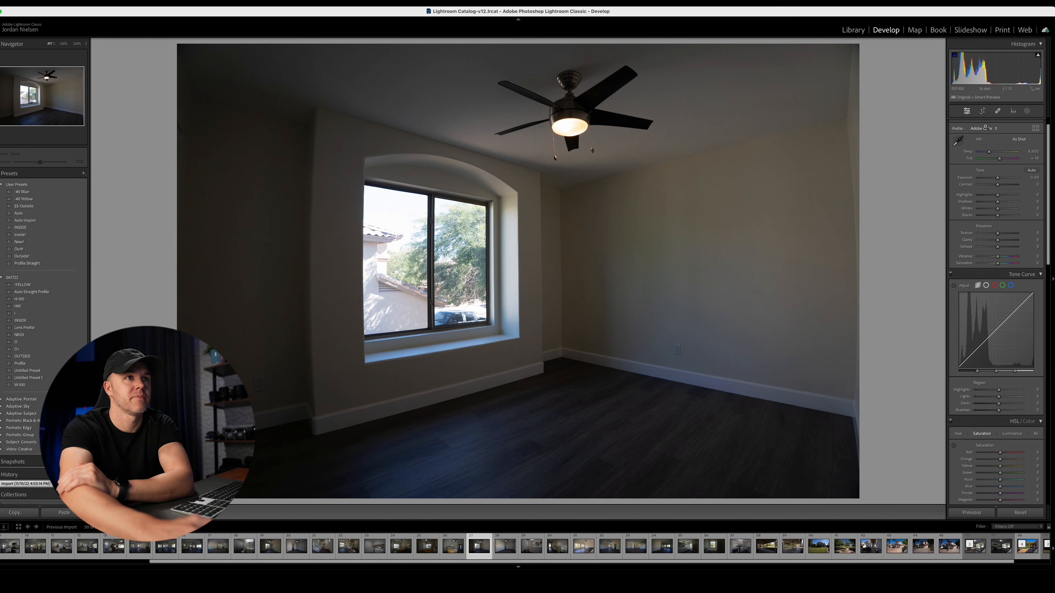
pyautogui.click(1032, 170)
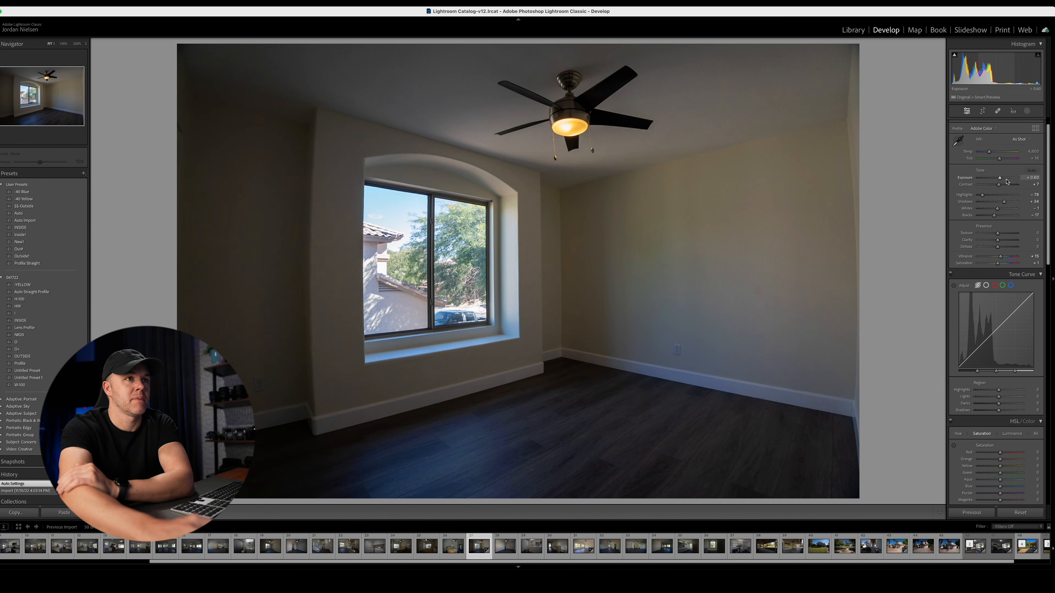
pyautogui.moveTo(1001, 178); pyautogui.dragTo(993, 153)
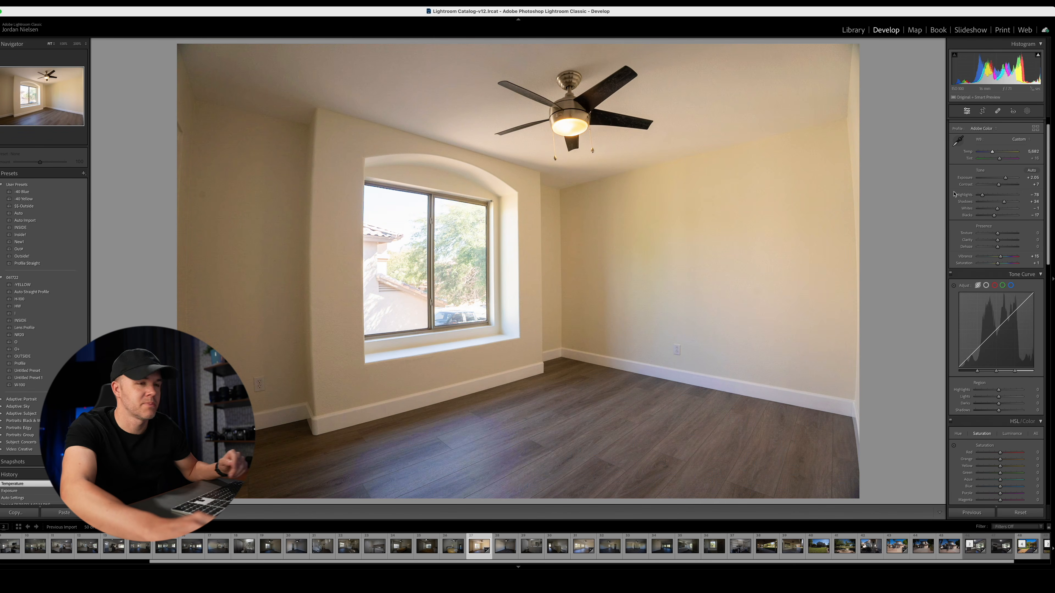
# - Recover the window detail by setting Highlights to −100 and Whites to −20
pyautogui.scroll(-3, 980, 281)
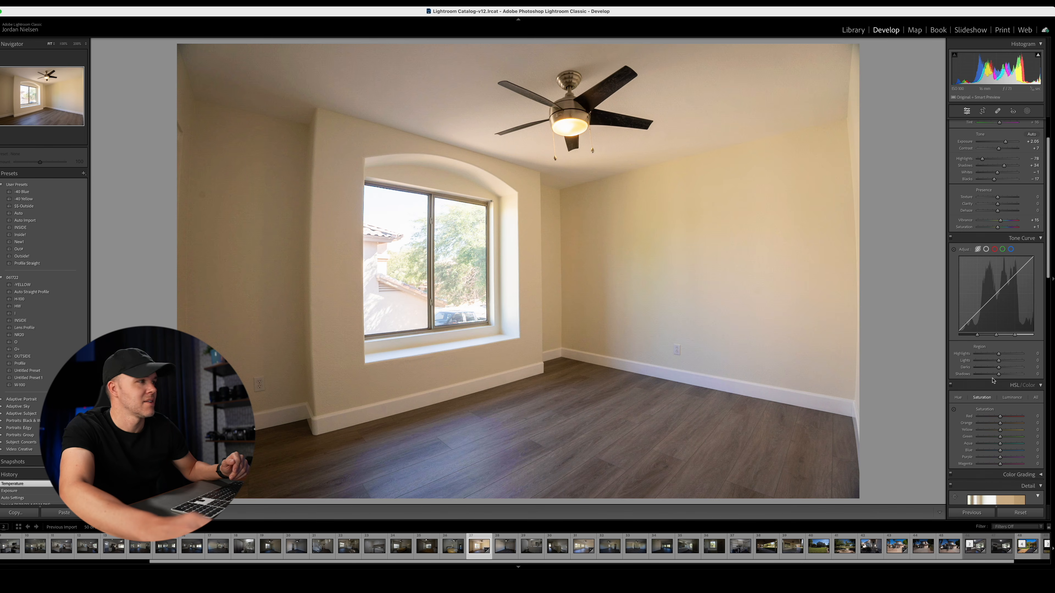
pyautogui.scroll(4, 974, 283)
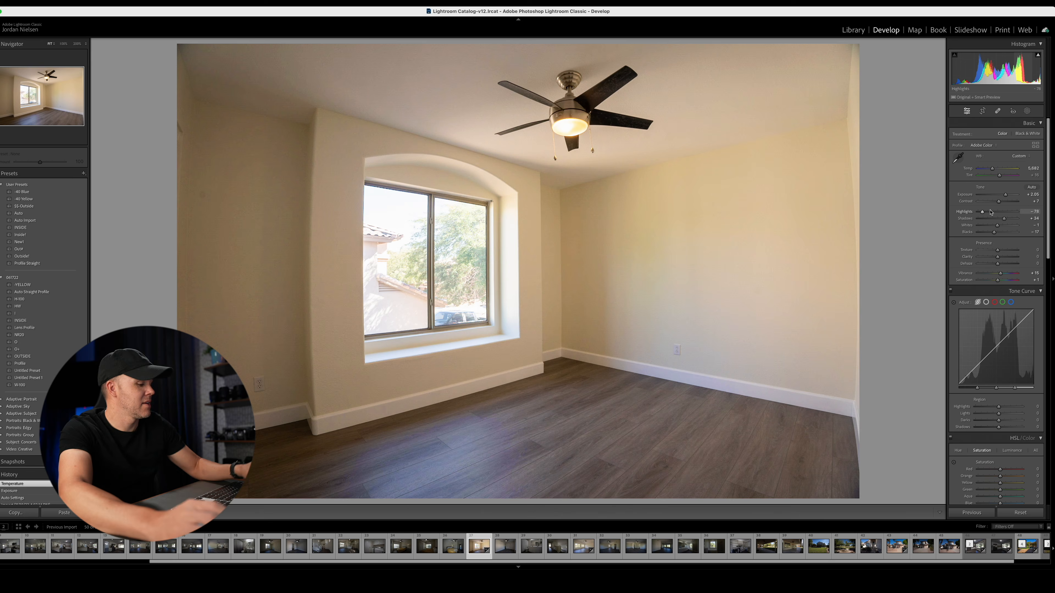
pyautogui.press('Down')
pyautogui.press('Down')
pyautogui.press('Down')
pyautogui.press('Down')
pyautogui.press('Down')
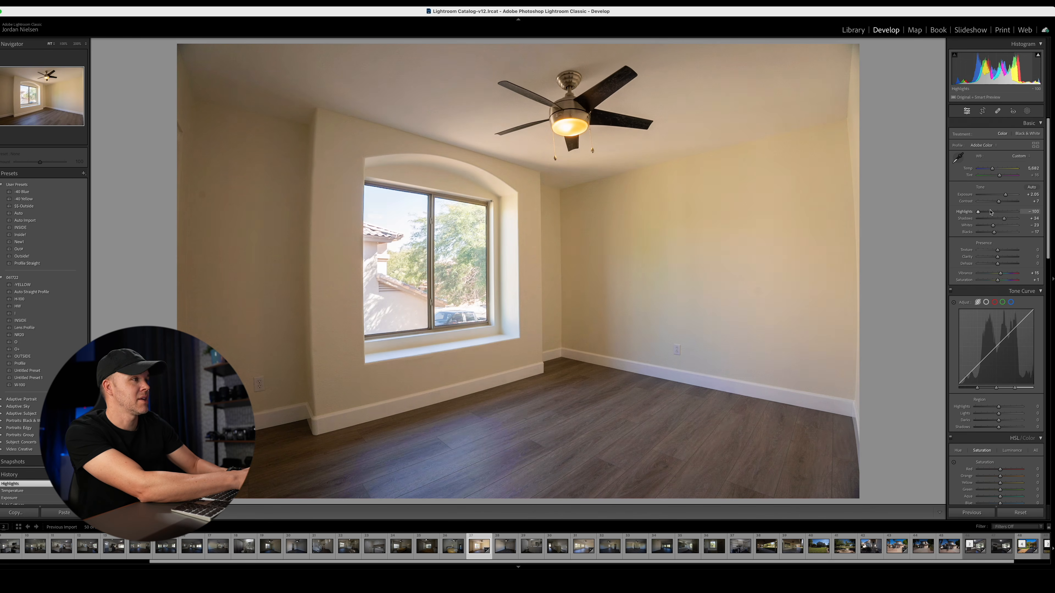
pyautogui.press('Up')
pyautogui.press('Up')
pyautogui.press('Up')
pyautogui.press('Up')
pyautogui.press('Up')
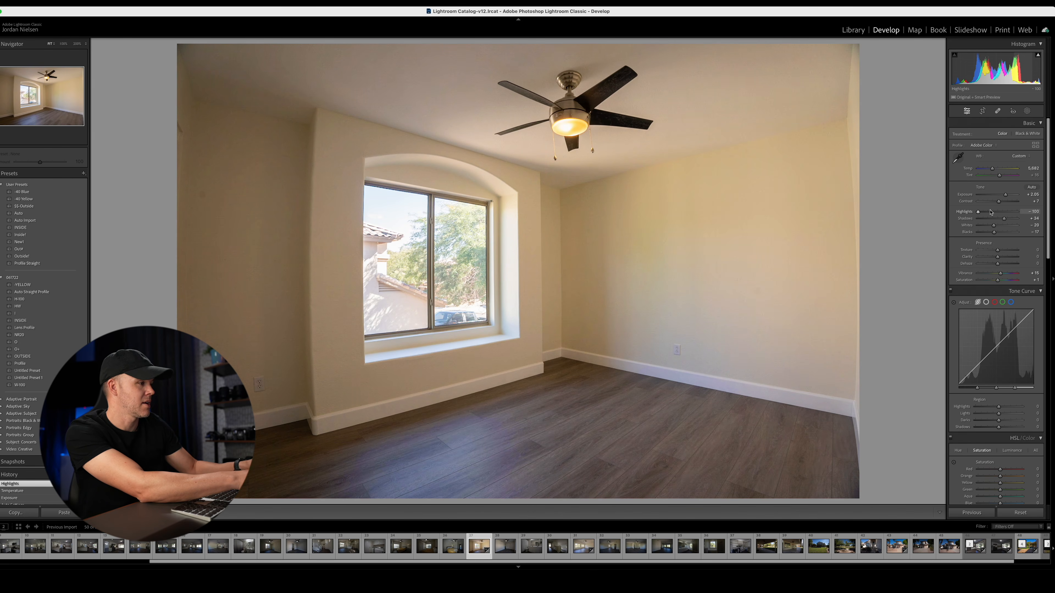
# - Brighten the arched-window room by setting Exposure to +2.60
pyautogui.press('=')
pyautogui.press('=')
pyautogui.press('=')
pyautogui.press('=')
pyautogui.press('=')
pyautogui.press('=')
pyautogui.press('=')
pyautogui.press('=')
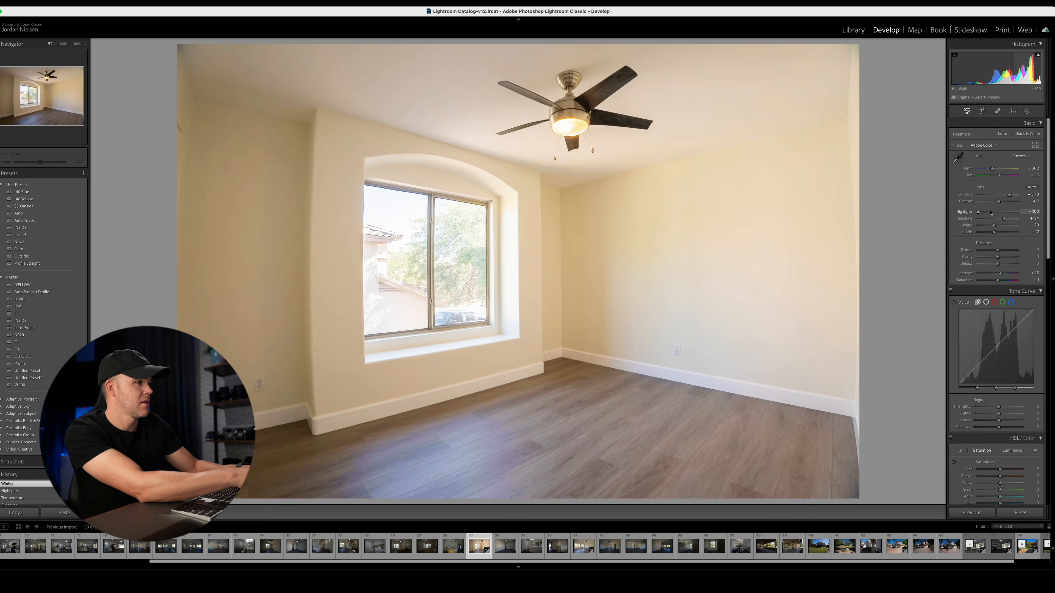
pyautogui.press('-')
pyautogui.press('-')
pyautogui.press('-')
pyautogui.press('-')
pyautogui.press('-')
pyautogui.press('-')
pyautogui.press('-')
pyautogui.press('-')
pyautogui.press('-')
pyautogui.press('=')
pyautogui.press('=')
pyautogui.press('=')
pyautogui.press('=')
pyautogui.press('=')
pyautogui.press('=')
pyautogui.press('=')
pyautogui.press('=')
pyautogui.press('=')
pyautogui.press('=')
pyautogui.press('=')
pyautogui.press('=')
pyautogui.press('=')
pyautogui.press('=')
pyautogui.press('=')
pyautogui.press('=')
pyautogui.press('=')
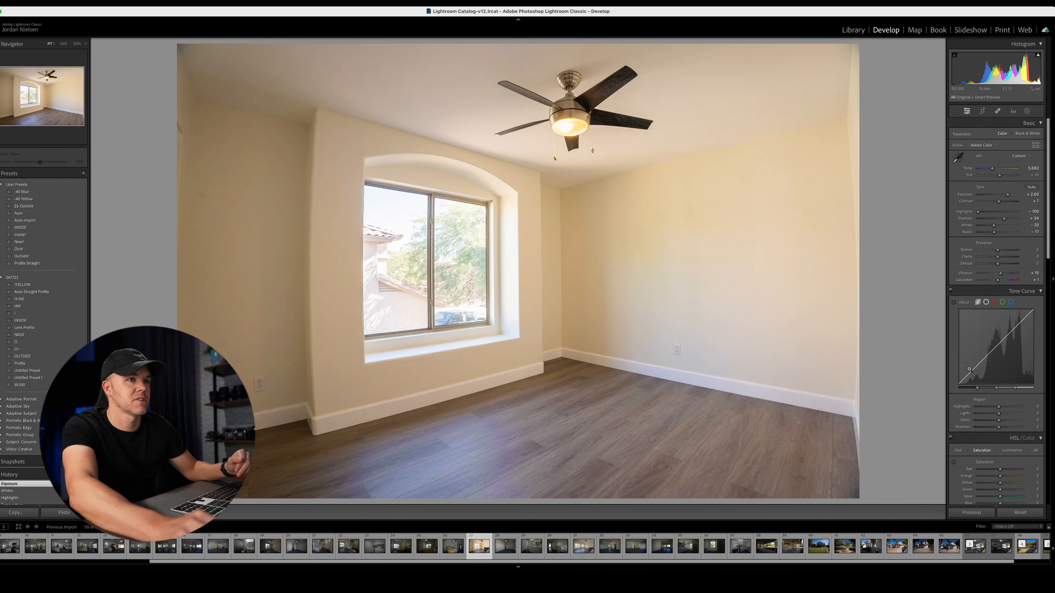
# - Use the targeted saturation adjustment on the wall to lower orange to −14 and yellow to −34
pyautogui.click(954, 463)
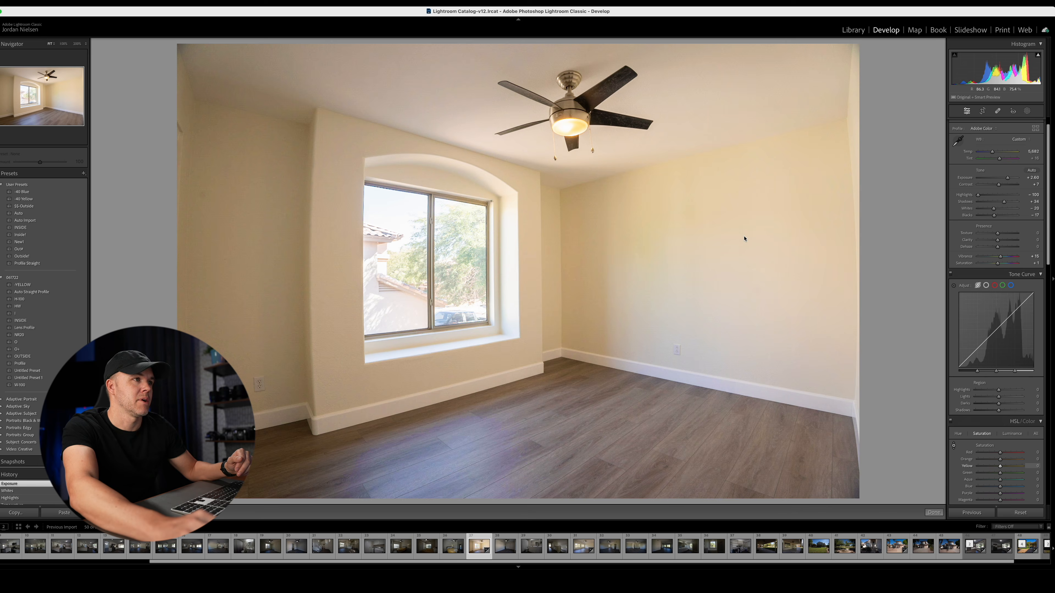
pyautogui.moveTo(744, 236)
pyautogui.mouseDown()
pyautogui.moveTo(744, 261)
pyautogui.moveTo(744, 239)
pyautogui.mouseUp()
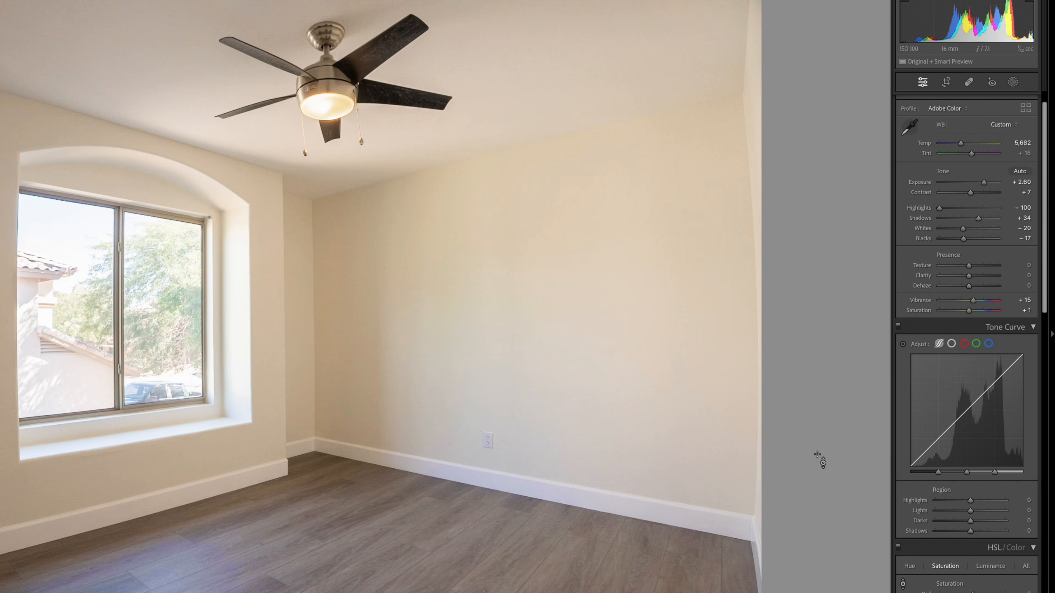
# - Enable lens profile corrections and chromatic aberration removal, and straighten the room's perspective with Auto Upright
pyautogui.scroll(-10, 941, 541)
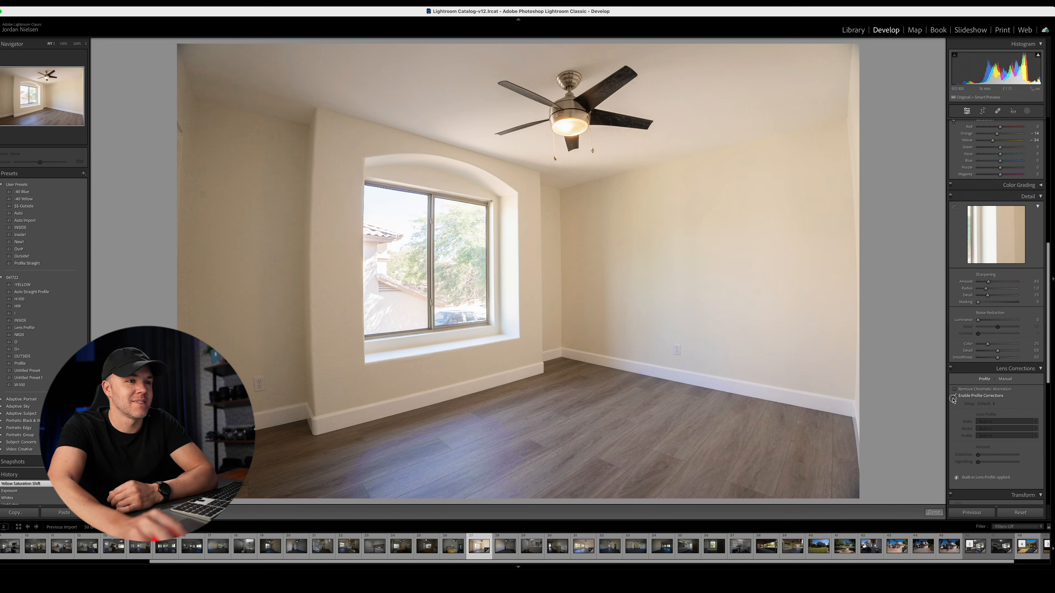
pyautogui.click(955, 397)
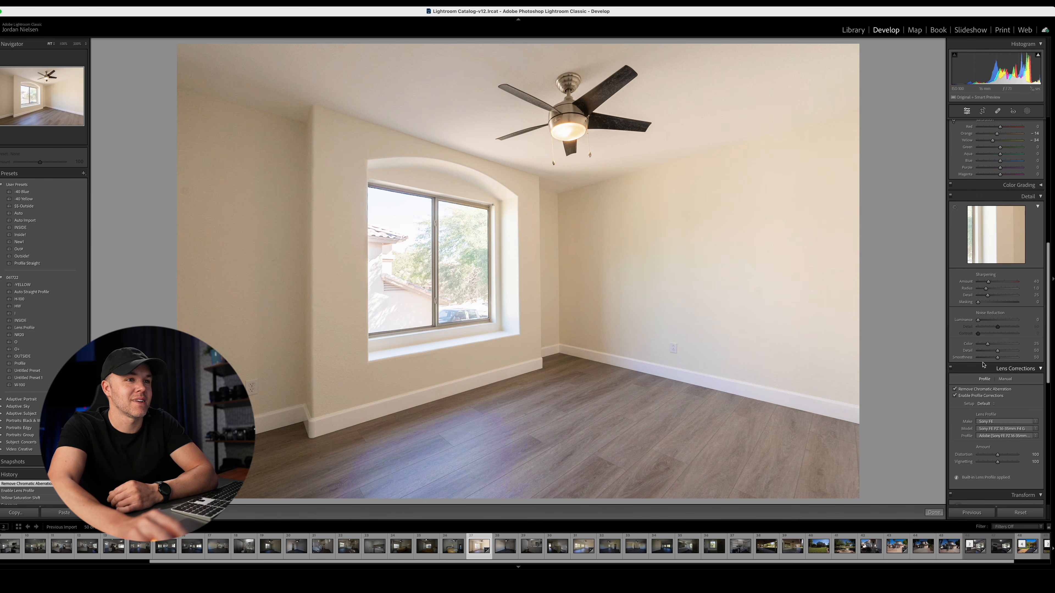
pyautogui.scroll(-5, 1003, 354)
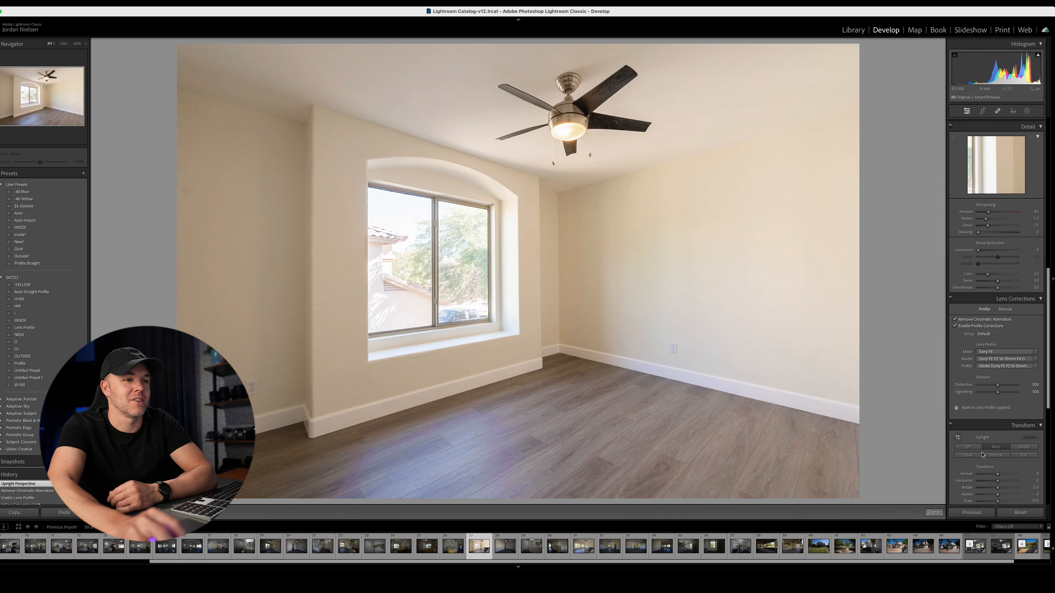
# - Use targeted saturation to reduce orange and yellow further on the wall, and lower the floor's blue to −31 and purple to −48
pyautogui.scroll(1, 972, 420)
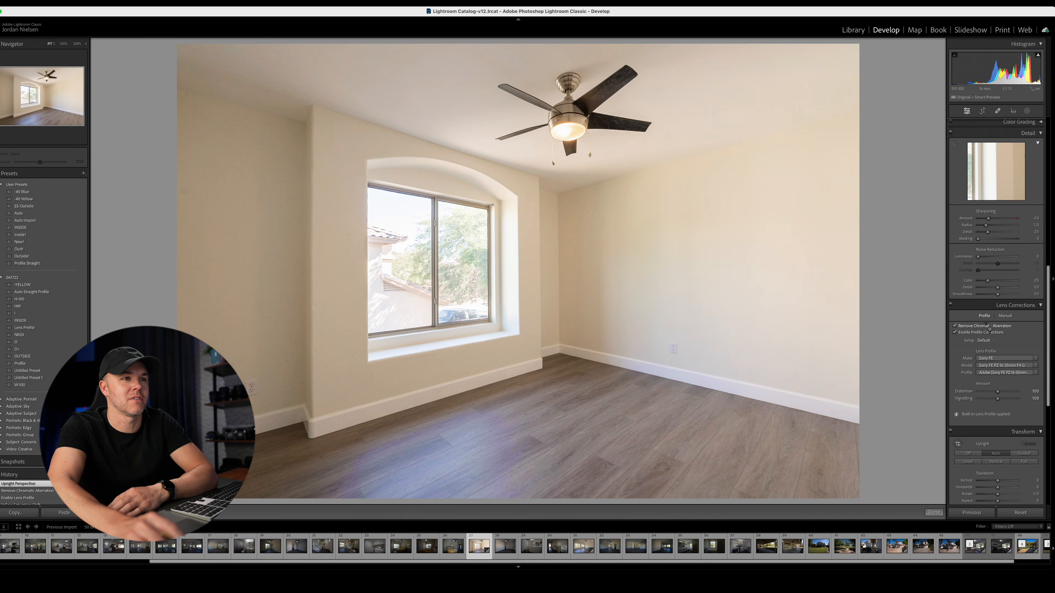
pyautogui.moveTo(769, 266); pyautogui.dragTo(759, 303)
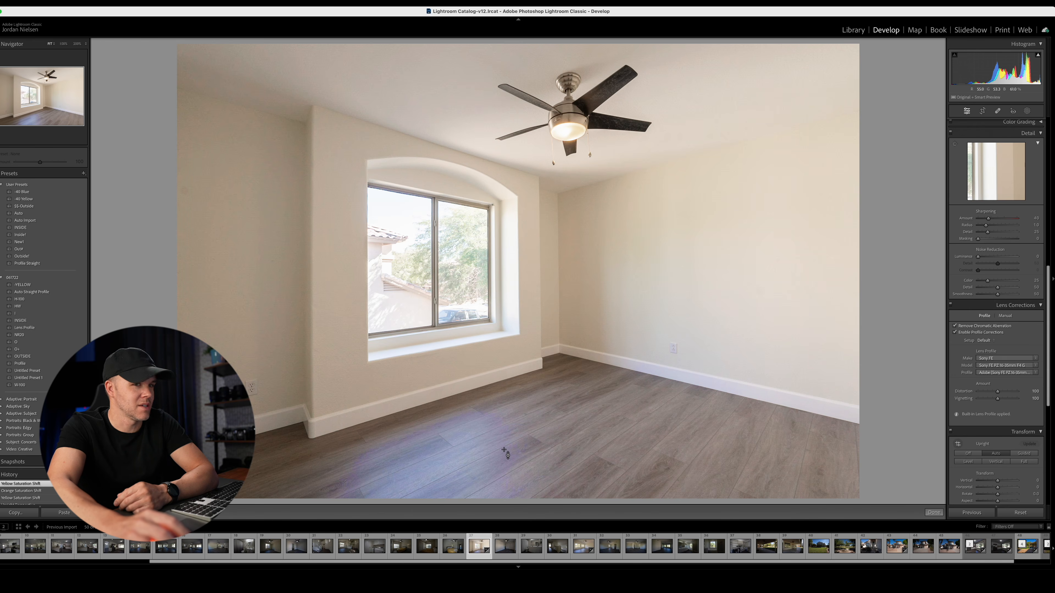
pyautogui.scroll(5, 963, 358)
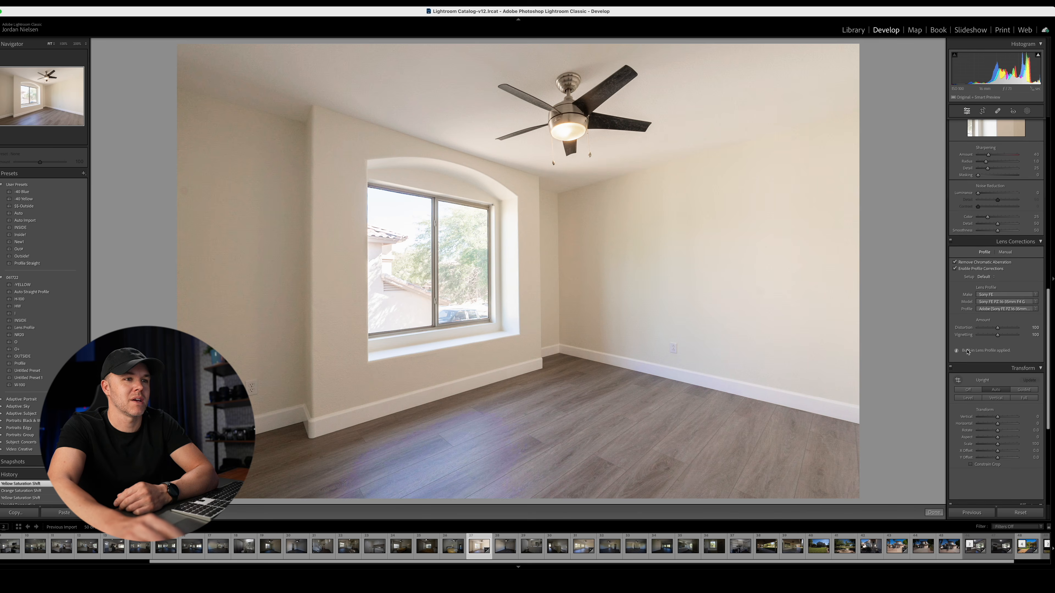
pyautogui.scroll(1, 969, 357)
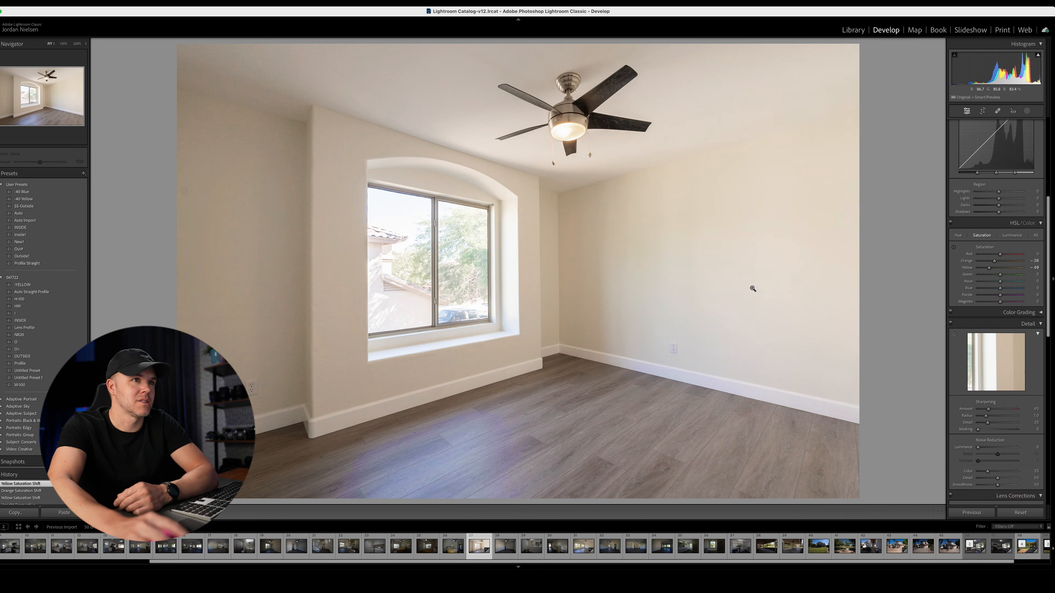
pyautogui.click(953, 247)
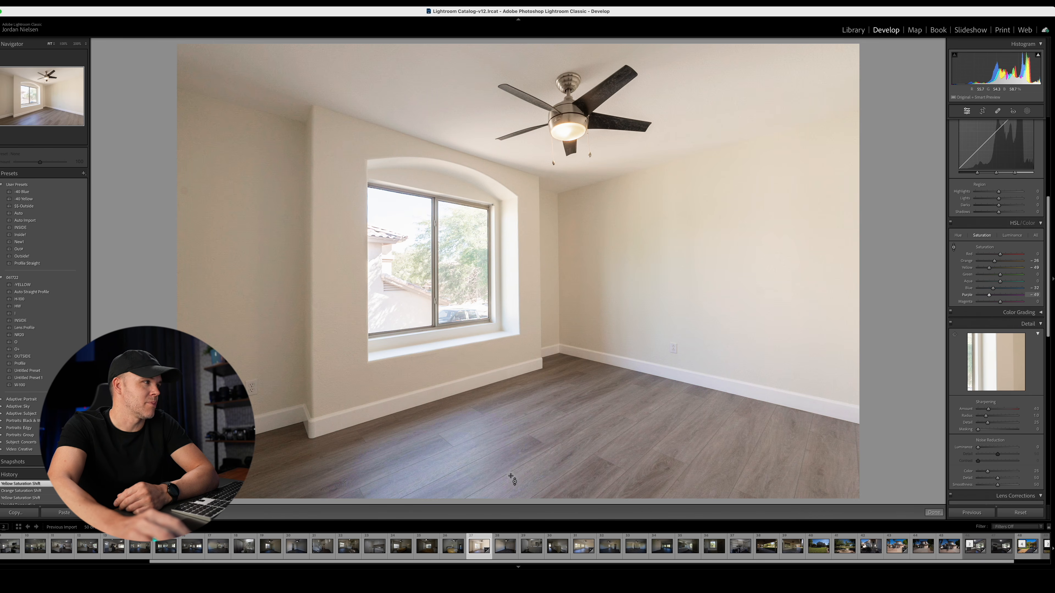
pyautogui.moveTo(511, 477); pyautogui.dragTo(511, 475)
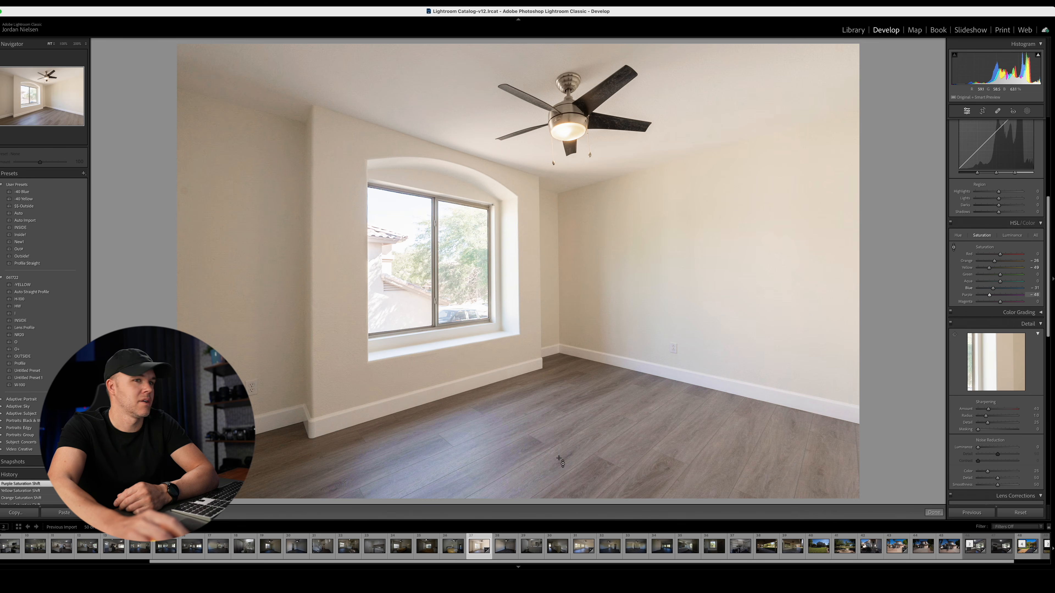